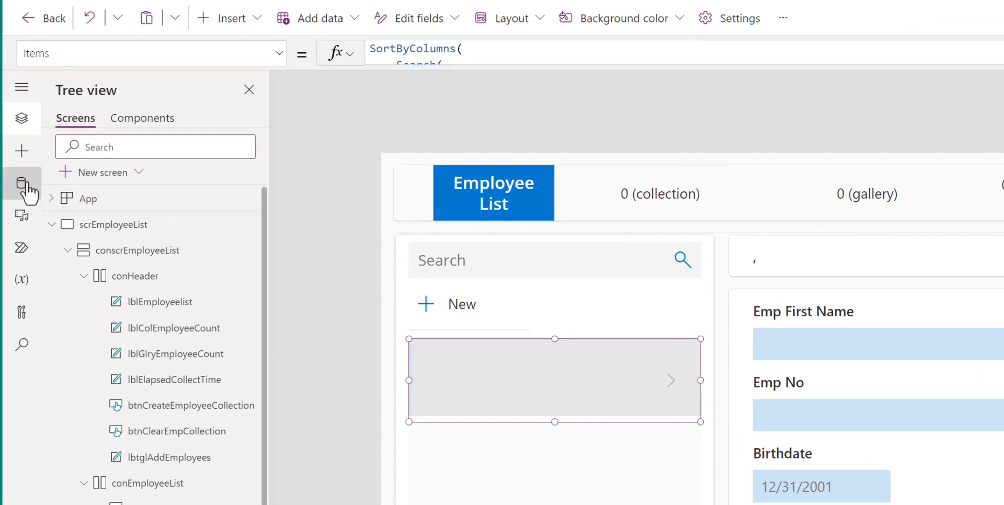
# - Review the app's data sources and collections, and return to the tree of screens and controls
pyautogui.click(25, 184)
pyautogui.moveTo(108, 203)
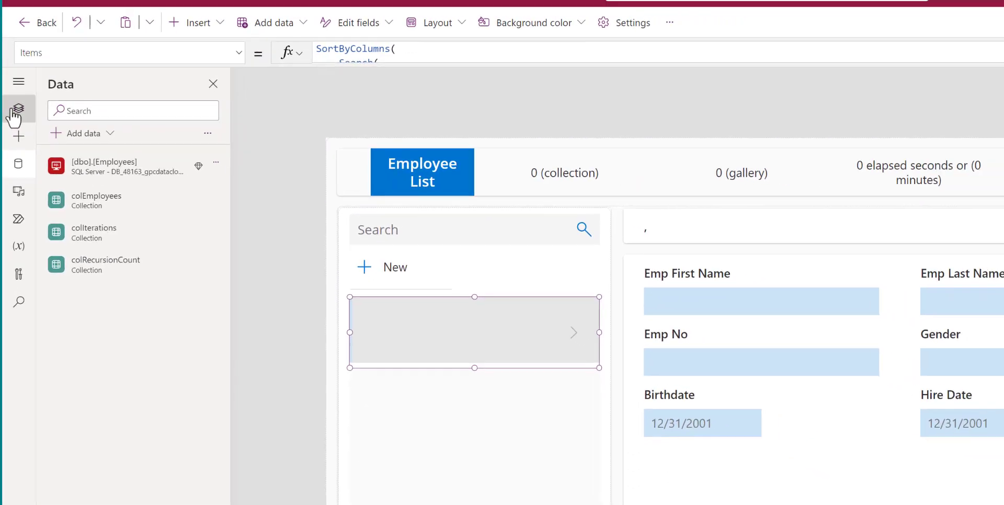
pyautogui.click(13, 110)
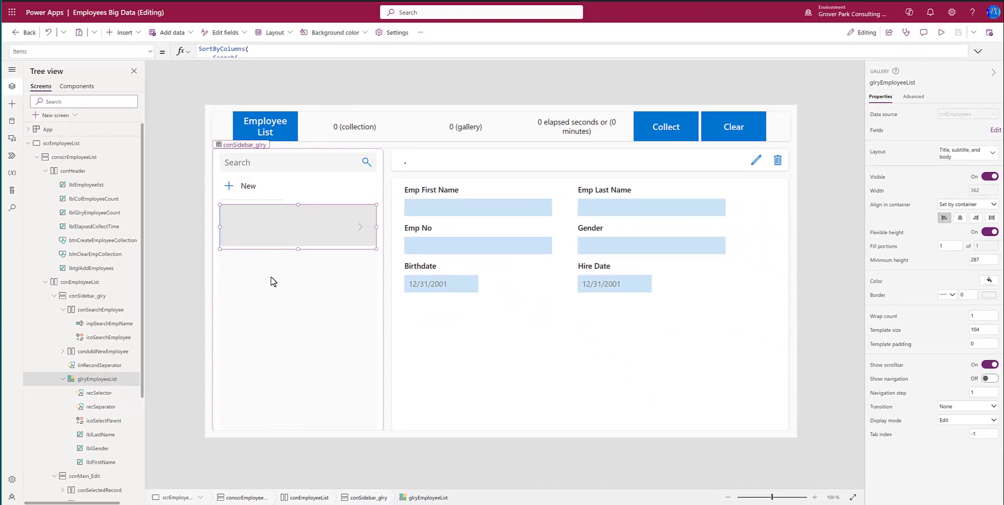
# - Examine the full Items formula of the glryEmployeeList gallery, including its commented-out data sources
pyautogui.click(977, 51)
pyautogui.click(287, 90)
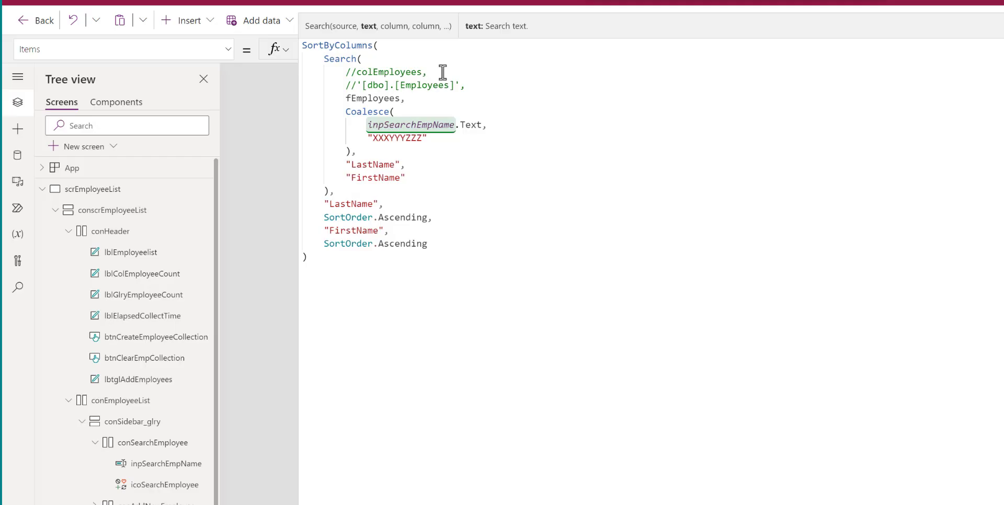
pyautogui.click(442, 73)
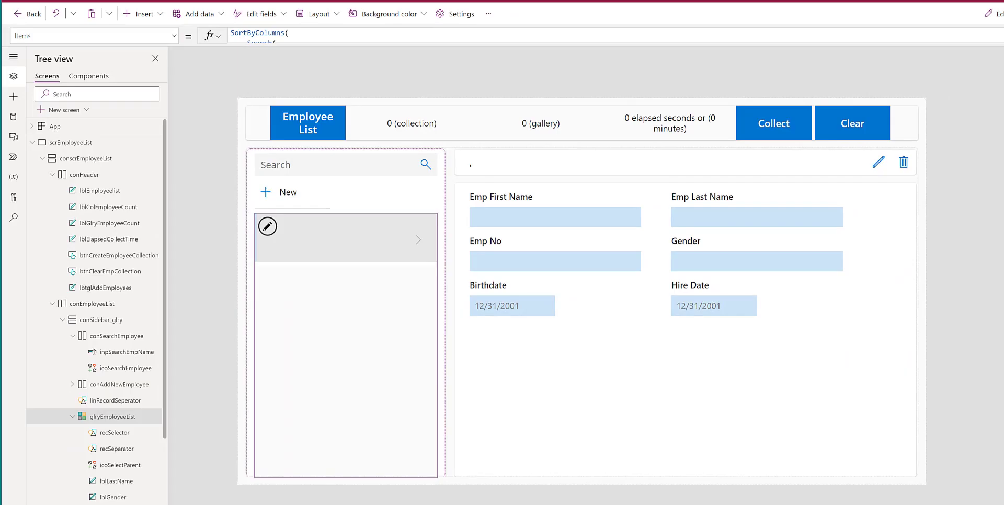
# - Preview the app and search the employees by a full surname, shortening the search text to "z"
pyautogui.press('F5')
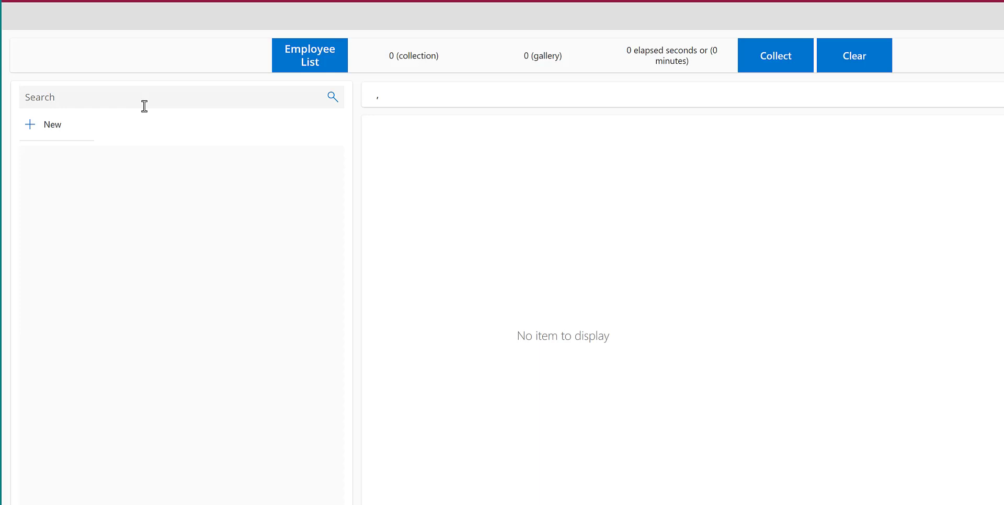
pyautogui.click(119, 100)
pyautogui.write('zykh')
pyautogui.press('BackSpace')
pyautogui.press('BackSpace')
pyautogui.press('BackSpace')
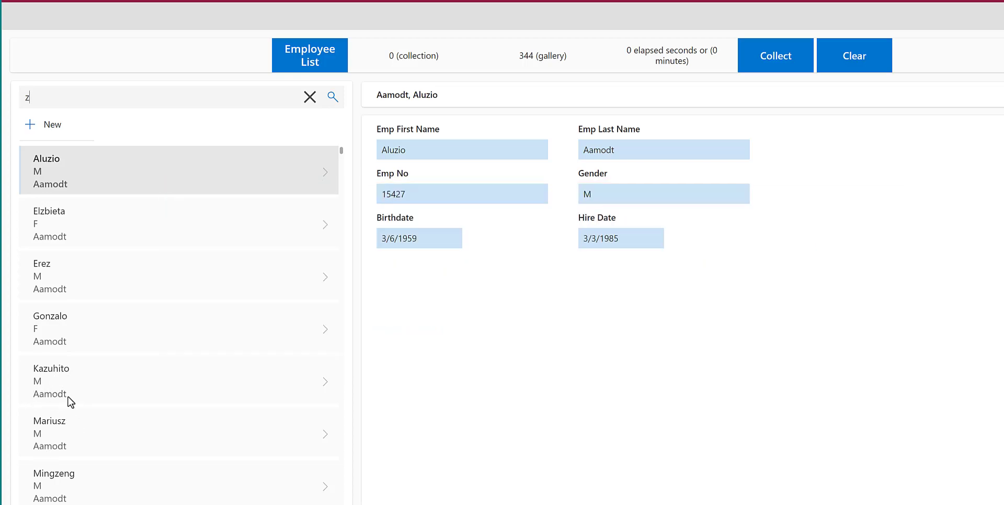
# - Search the employees by the full surname again and by "a", and close the preview
pyautogui.write('ykj')
pyautogui.press('BackSpace')
pyautogui.write('h')
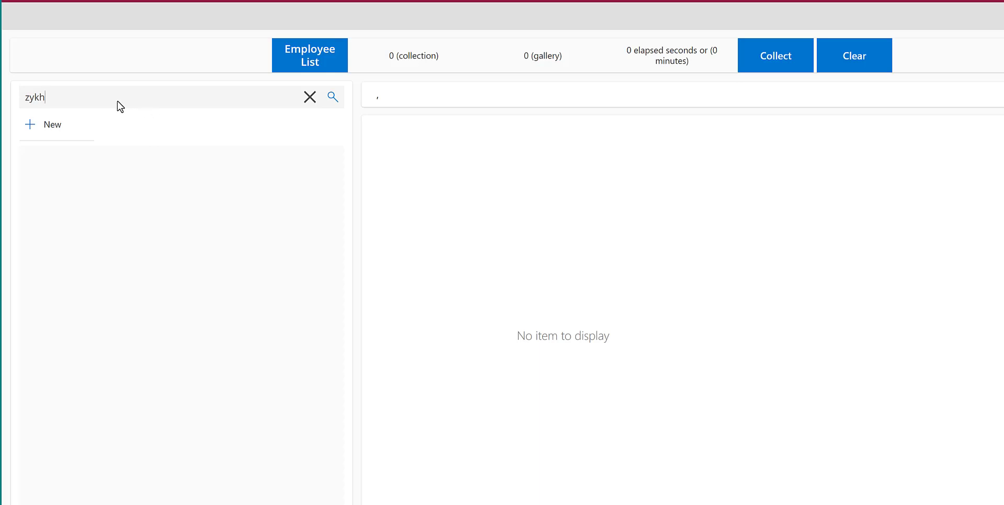
pyautogui.click(309, 103)
pyautogui.write('a')
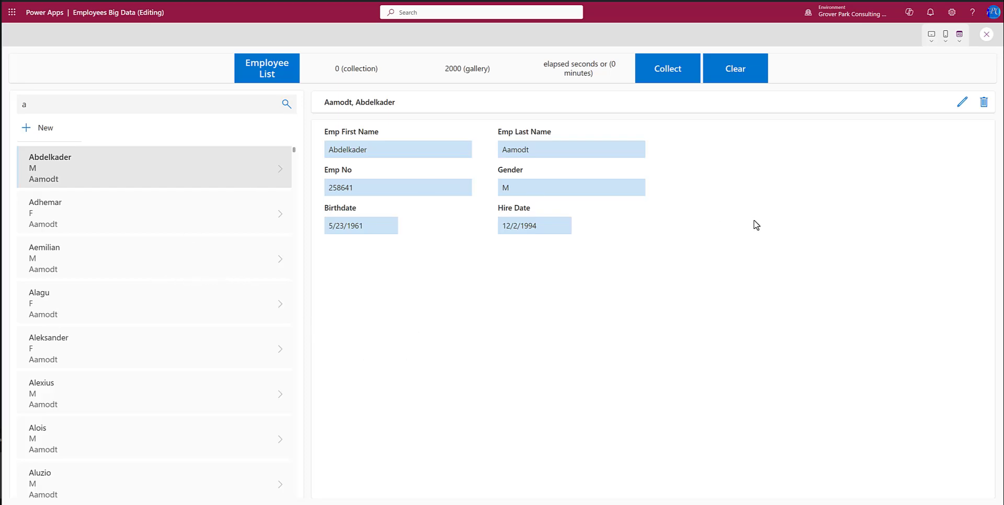
pyautogui.click(986, 34)
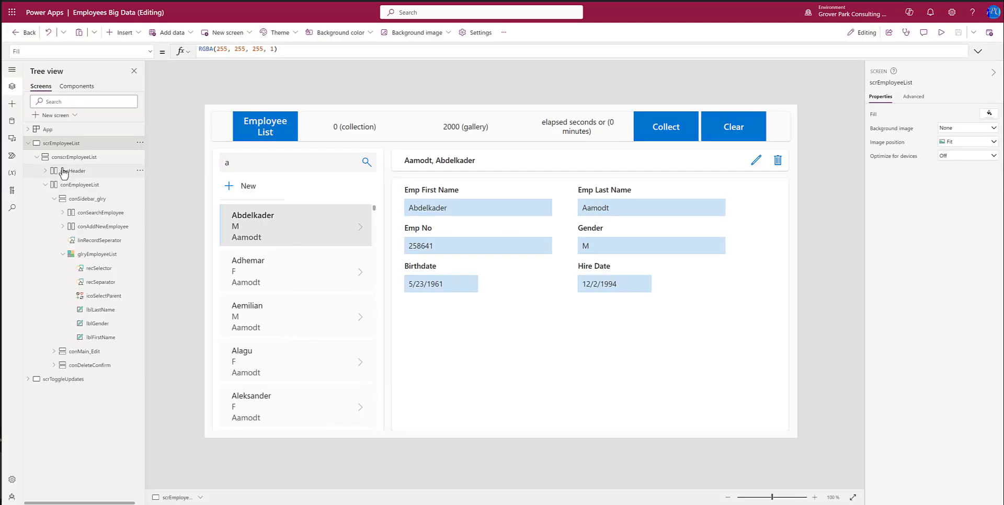
# - In the glryEmployeeList Items formula, make '[dbo].[Employees]' the active search source and comment out fEmployees
pyautogui.click(104, 255)
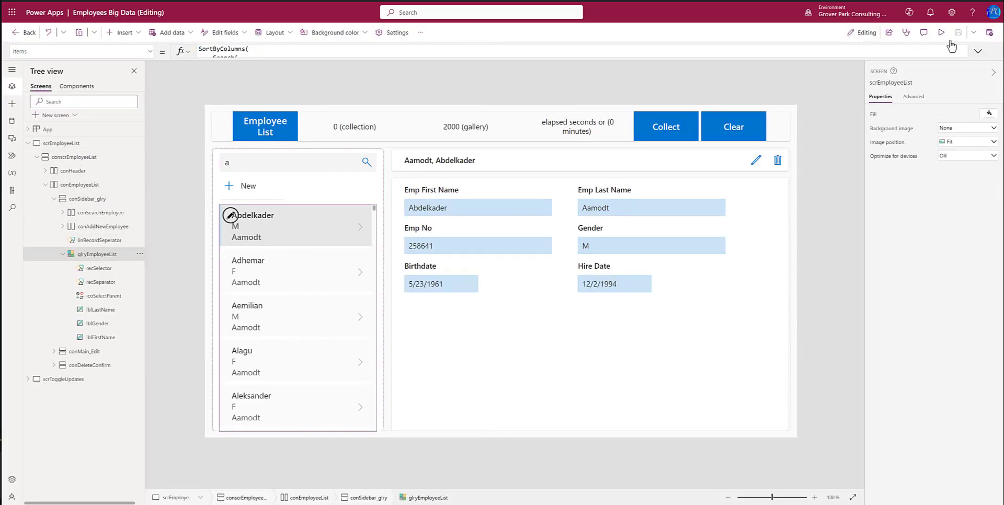
pyautogui.click(966, 51)
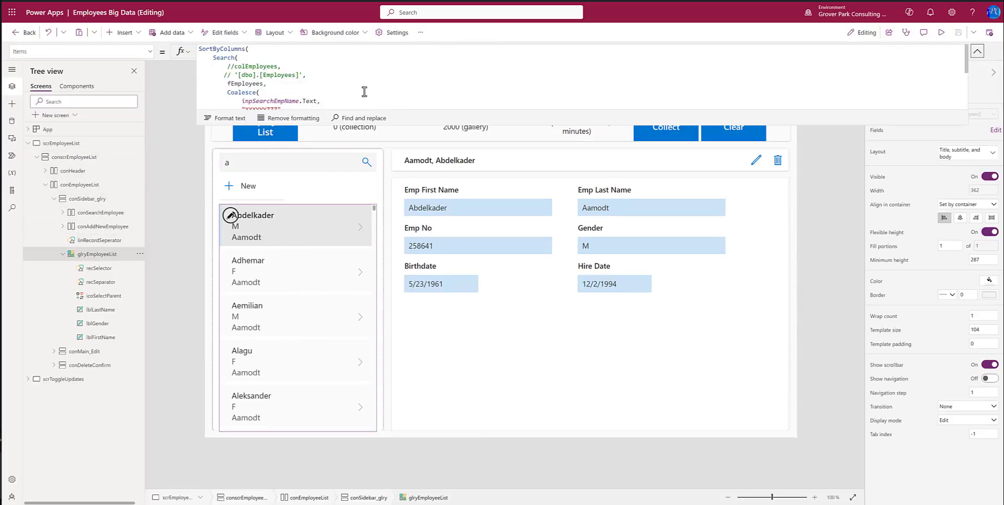
pyautogui.click(234, 78)
pyautogui.click(237, 86)
pyautogui.press('BackSpace')
pyautogui.press('BackSpace')
pyautogui.press('Down')
pyautogui.write('//')
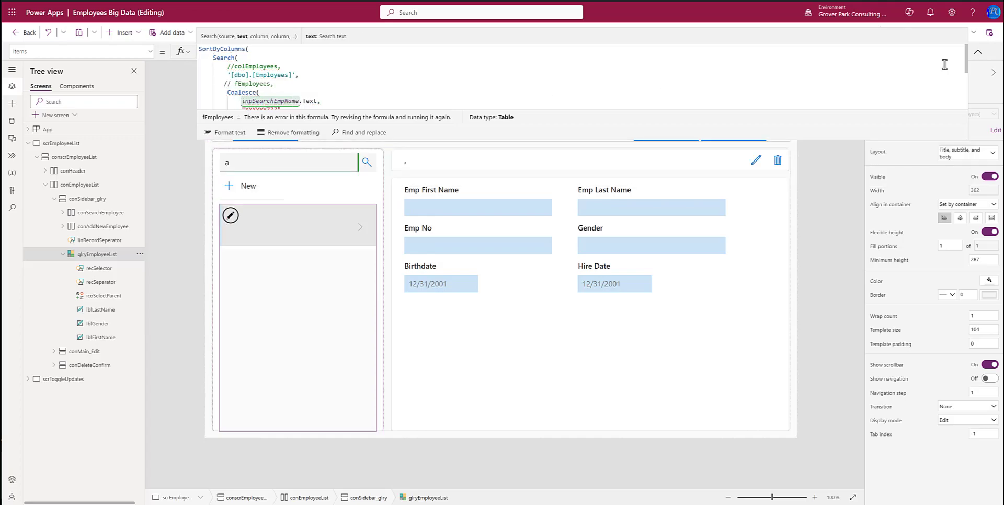
pyautogui.click(977, 52)
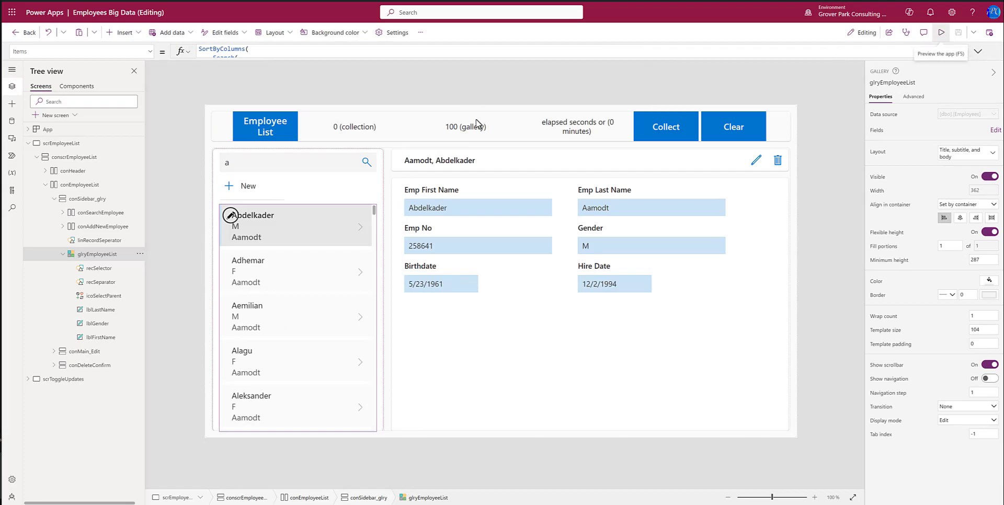
# - Preview the app, replace the search text with a full employee surname, and go through the gallery until more records load
pyautogui.press('F5')
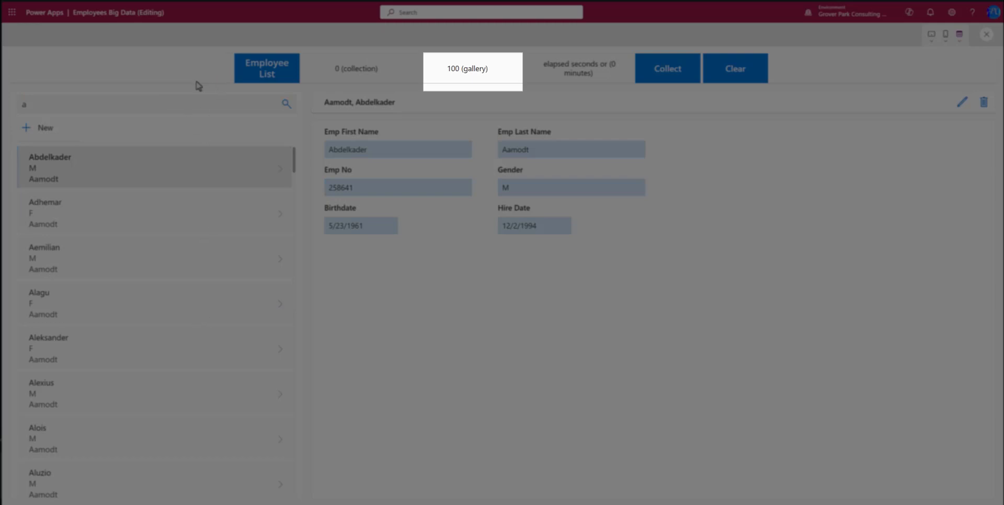
pyautogui.moveTo(46, 104); pyautogui.dragTo(11, 101)
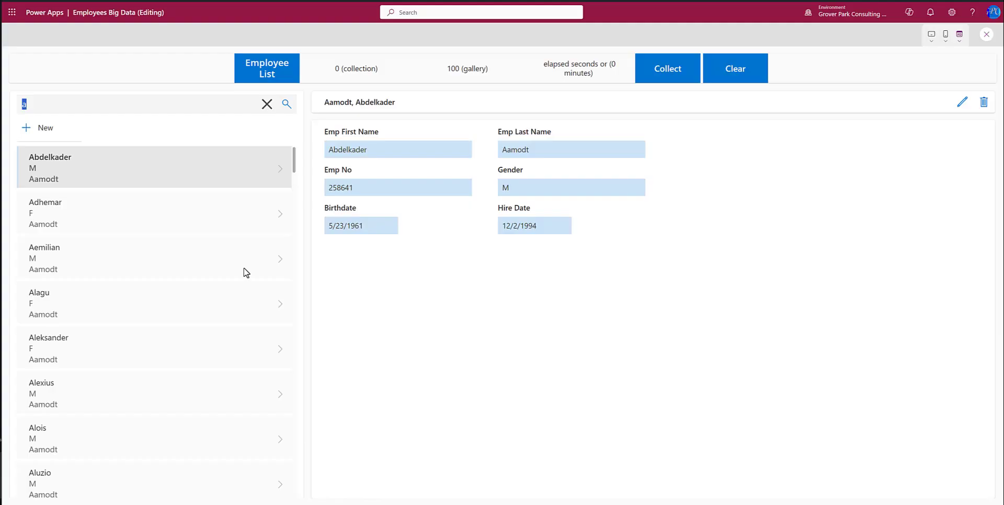
pyautogui.click(266, 103)
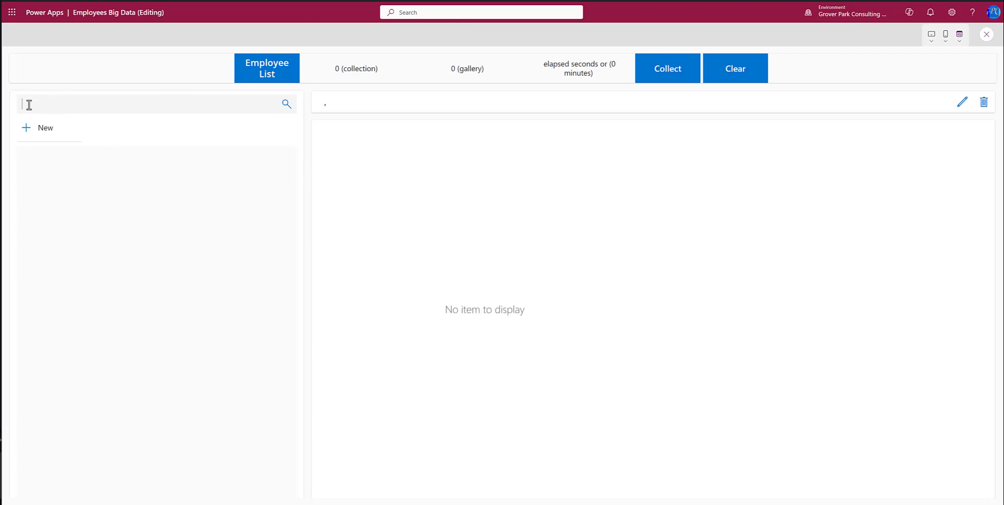
pyautogui.write('zykh')
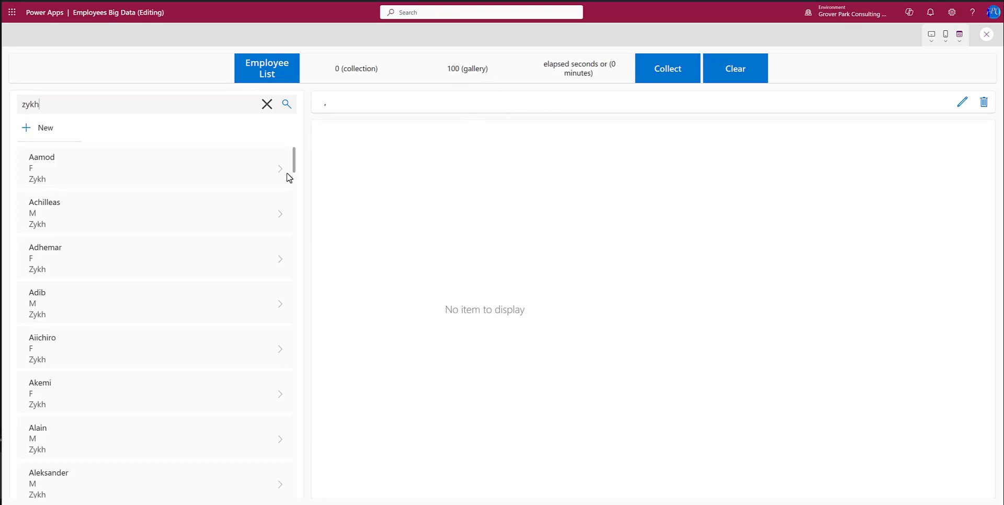
pyautogui.scroll(-8, 289, 200)
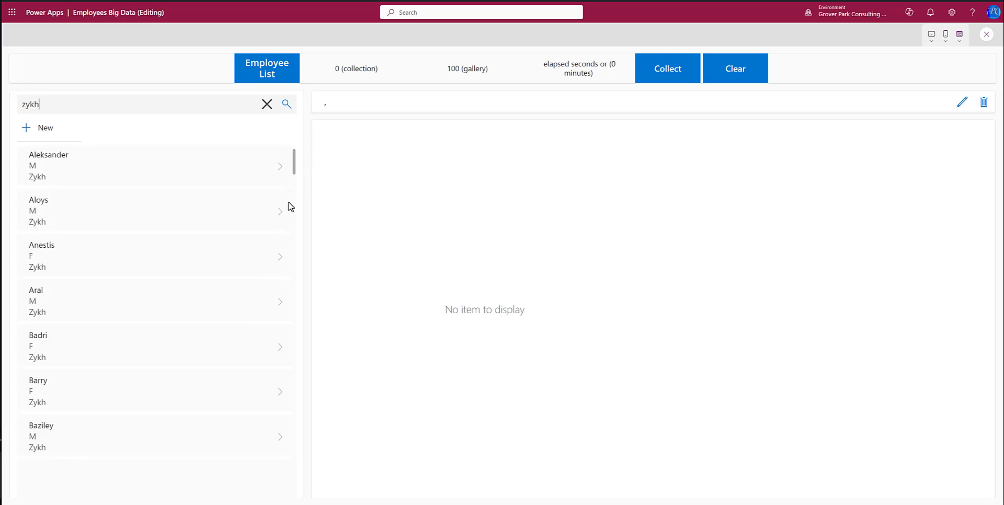
pyautogui.scroll(-10, 287, 366)
pyautogui.scroll(-5, 285, 415)
pyautogui.scroll(-5, 283, 409)
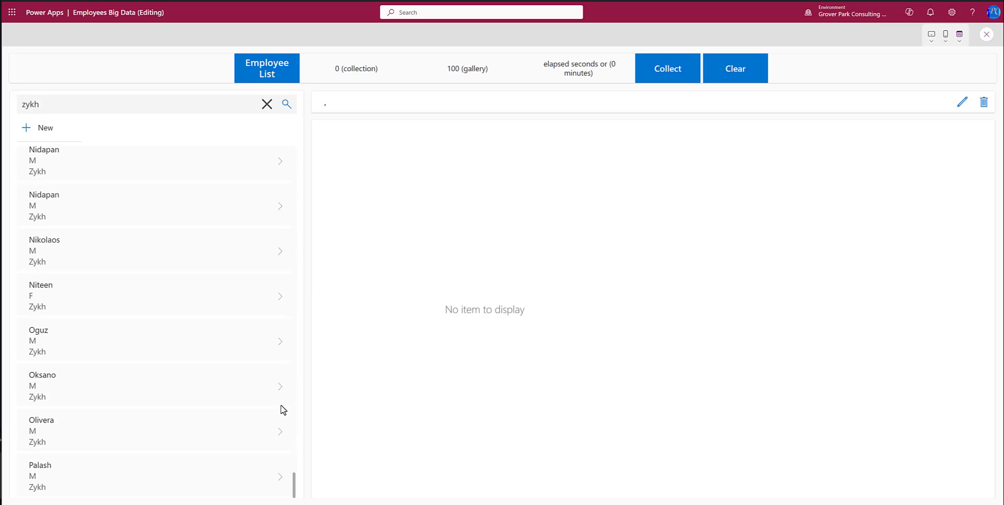
pyautogui.scroll(-3, 282, 410)
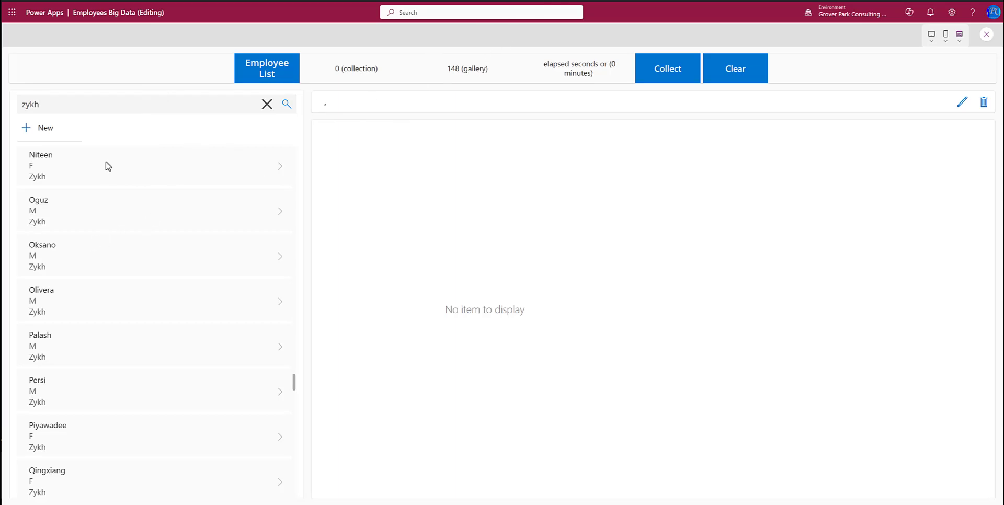
# - Search the employees for "a" and go down the gallery far enough to load several further batches of records
pyautogui.click(266, 104)
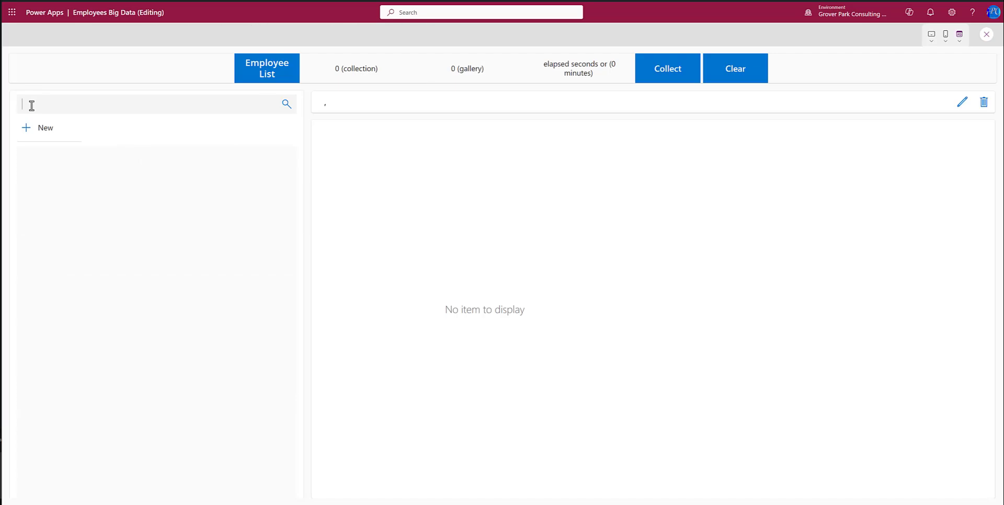
pyautogui.write('a')
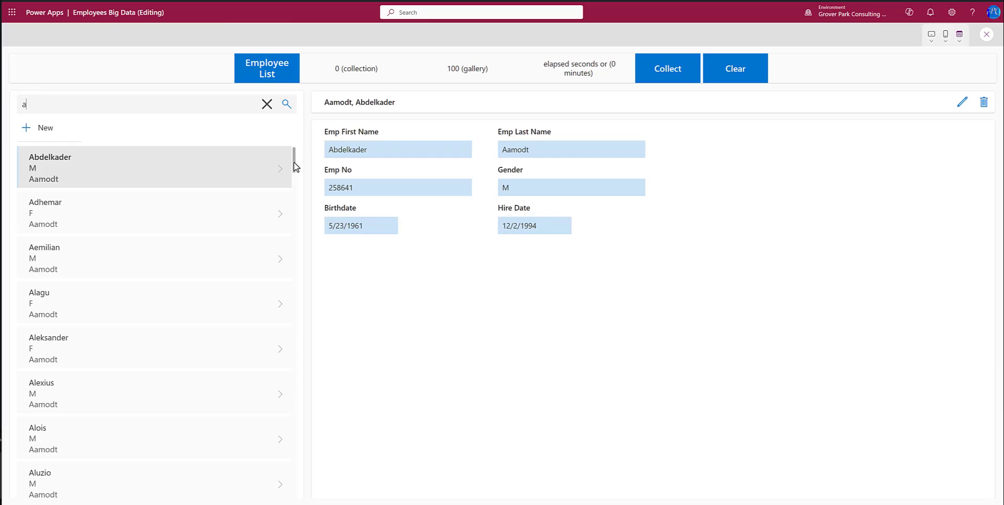
pyautogui.moveTo(294, 166); pyautogui.dragTo(297, 409)
pyautogui.scroll(-15, 297, 409)
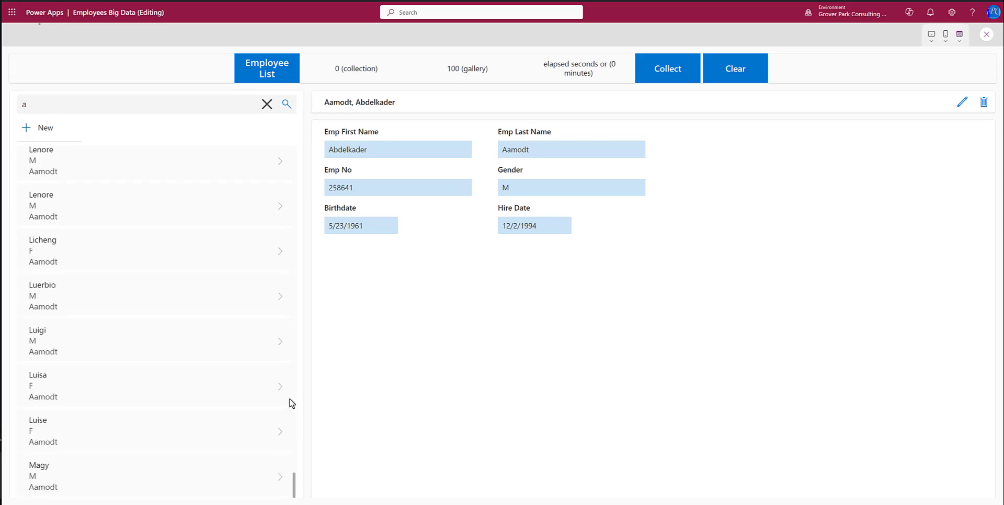
pyautogui.scroll(-3, 280, 418)
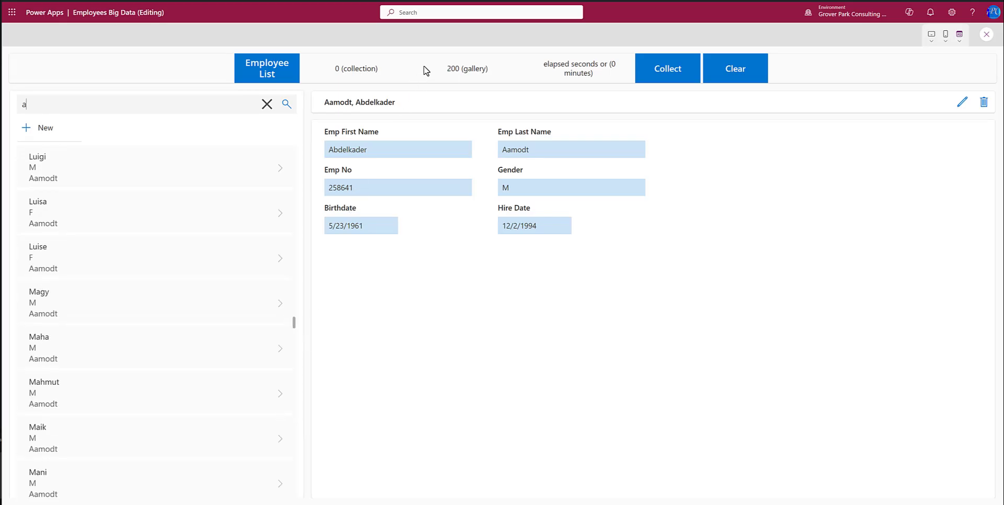
pyautogui.scroll(-6, 251, 293)
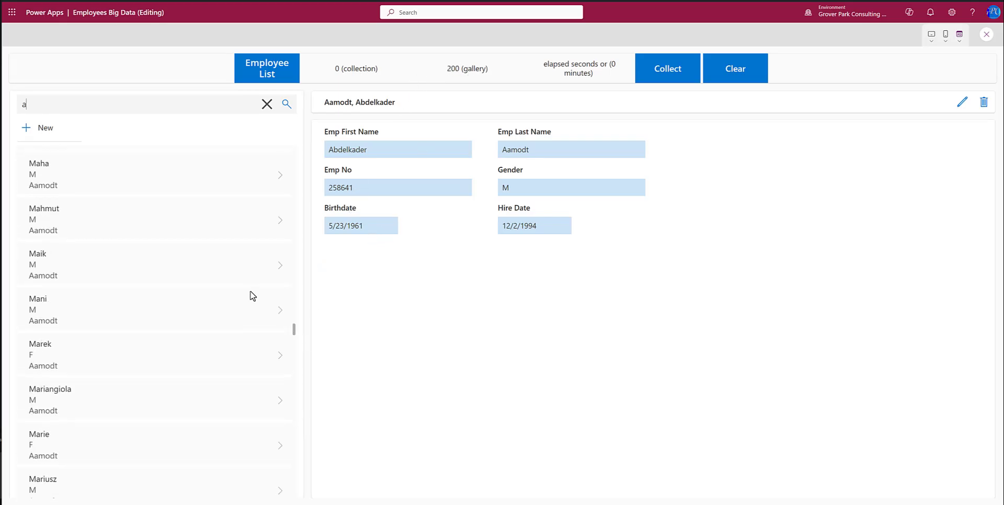
pyautogui.scroll(-8, 219, 350)
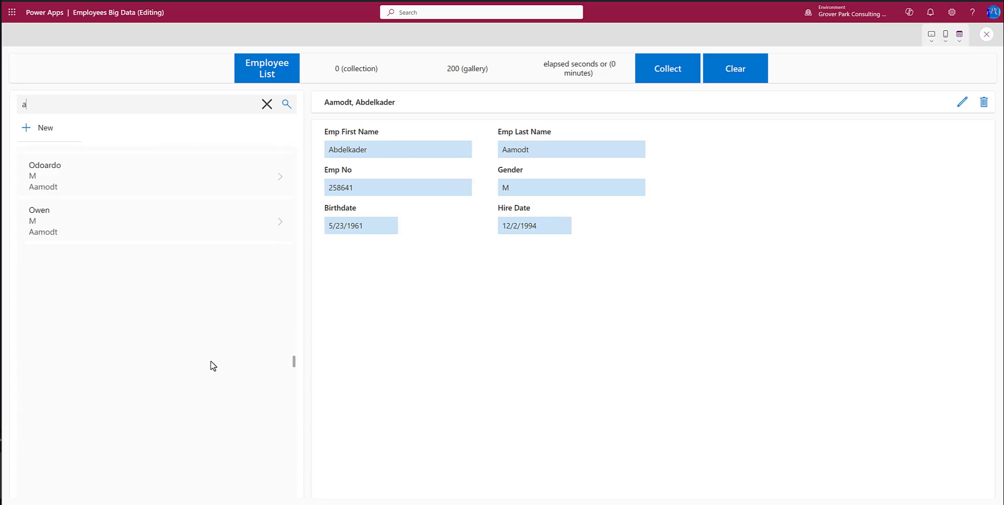
pyautogui.scroll(-5, 210, 354)
pyautogui.scroll(-5, 212, 345)
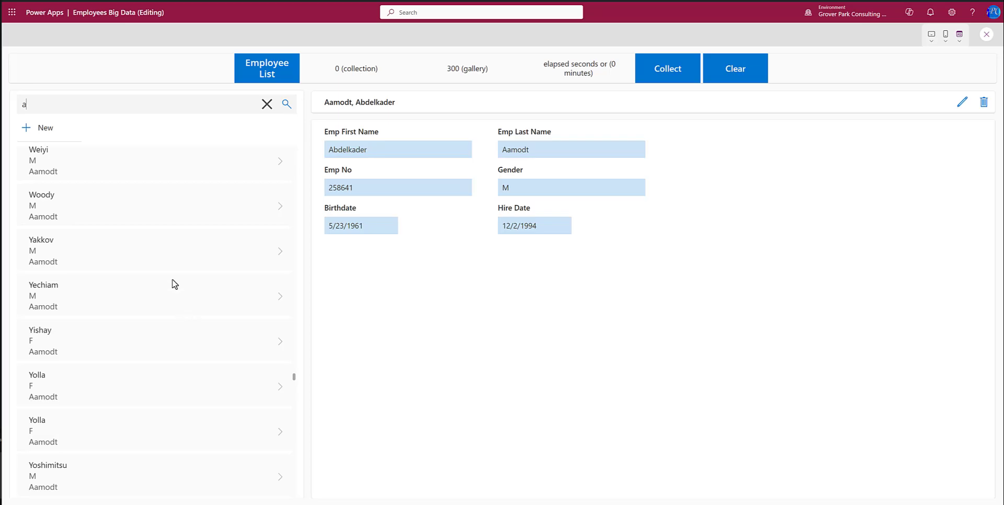
# - Search the employees for "cap", extend it to a full surname, and go through the matching gallery records
pyautogui.click(44, 106)
pyautogui.moveTo(44, 106); pyautogui.dragTo(12, 103)
pyautogui.write('capt')
pyautogui.press('BackSpace')
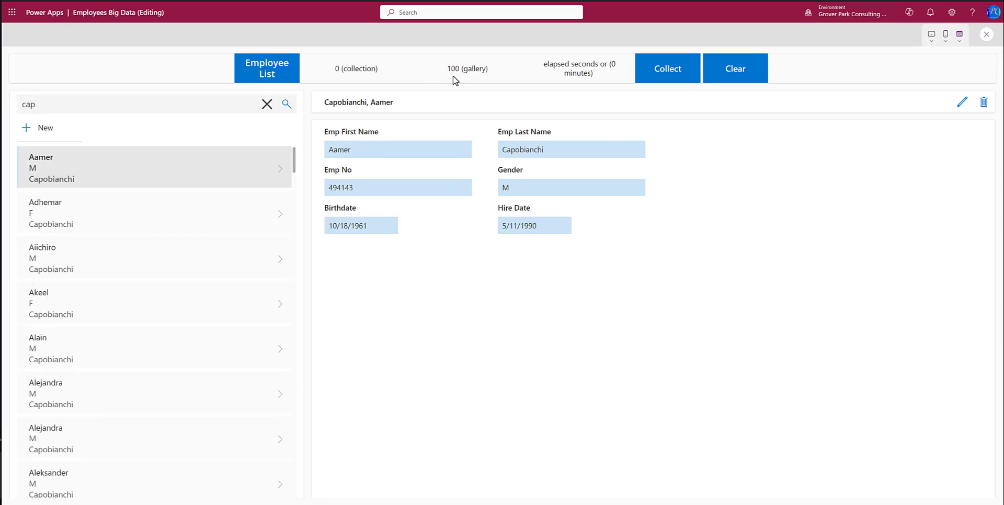
pyautogui.write('obianchi')
pyautogui.scroll(-10, 75, 162)
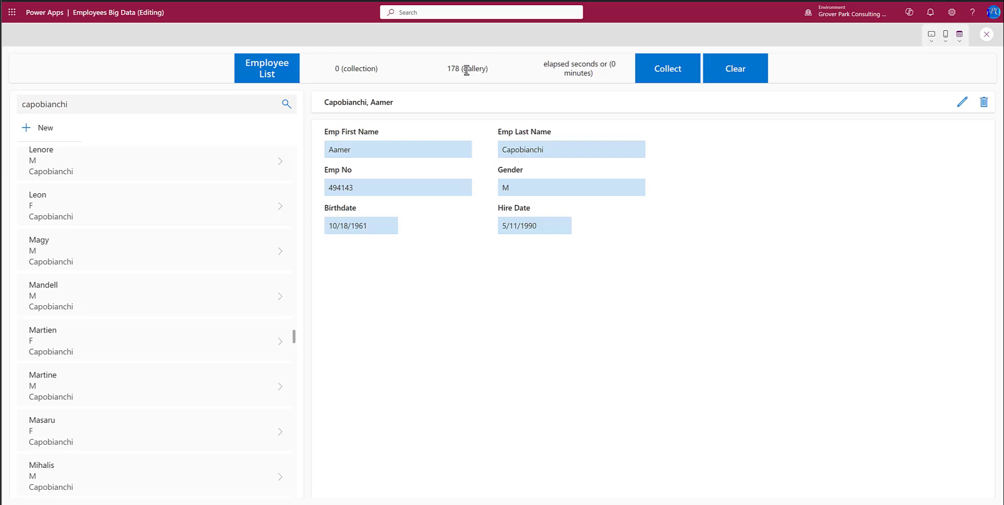
# - Select the whole surname in the employee search field
pyautogui.moveTo(79, 104); pyautogui.dragTo(7, 107)
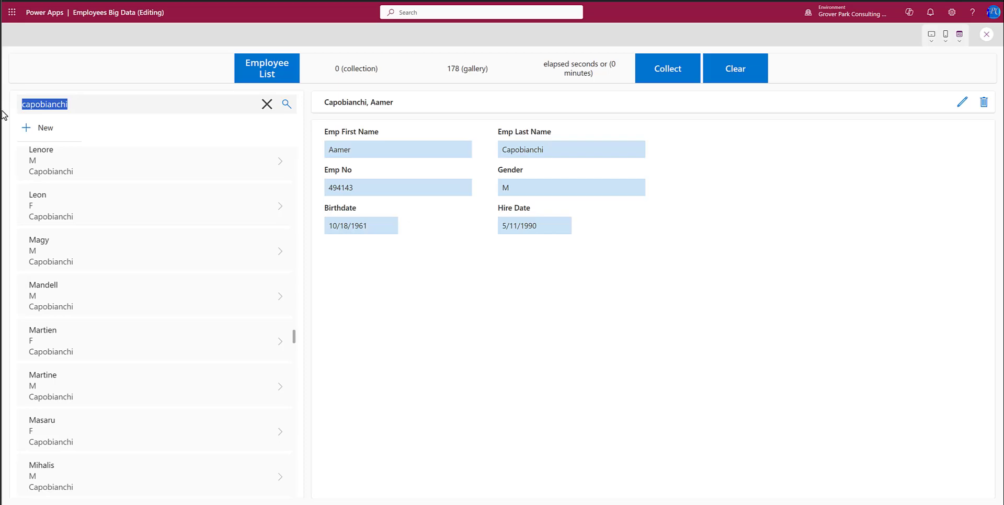